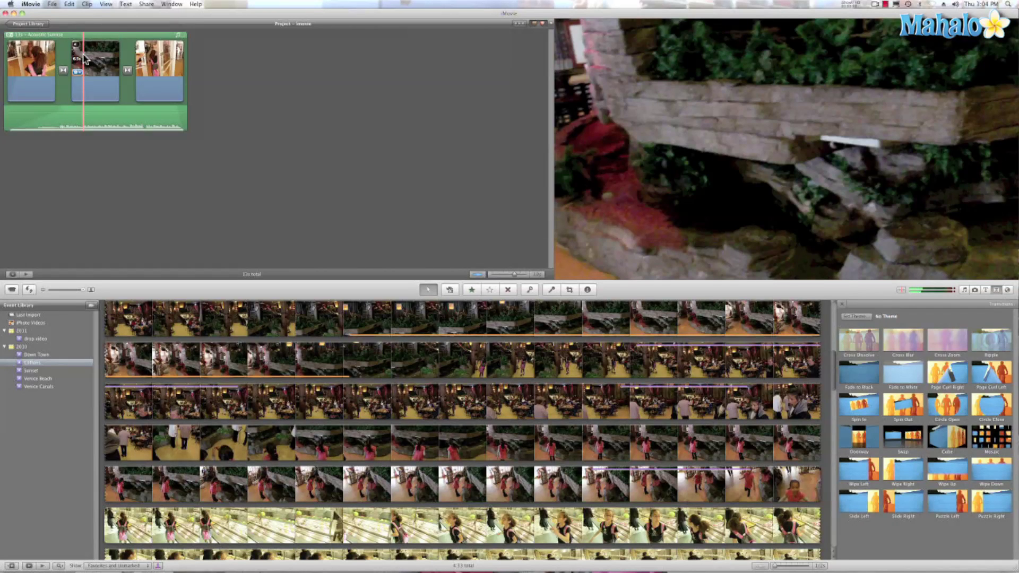
Give the middle project clip the Aged Film video effect from its clip settings.
double_click(85, 59)
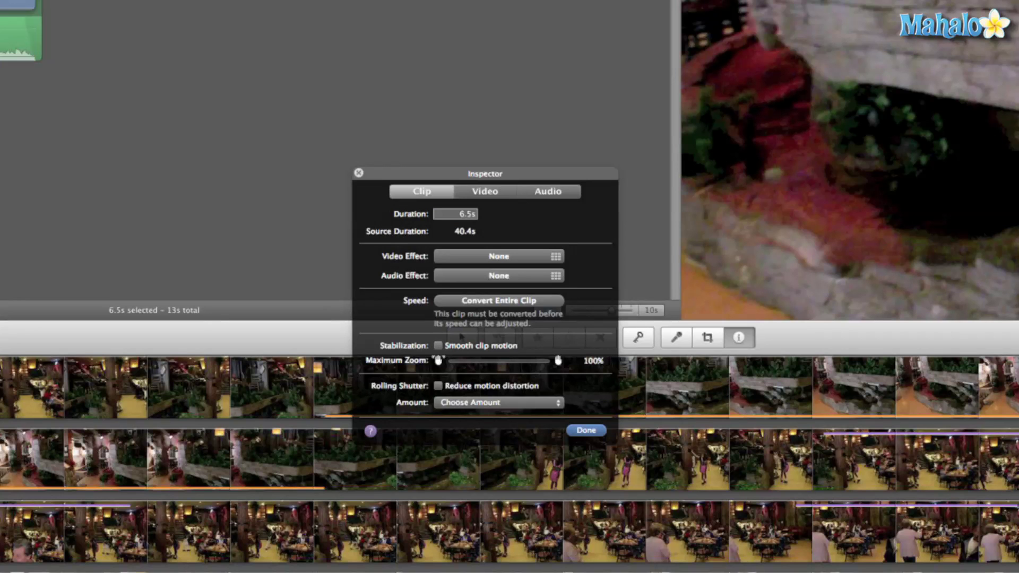
left_click(452, 251)
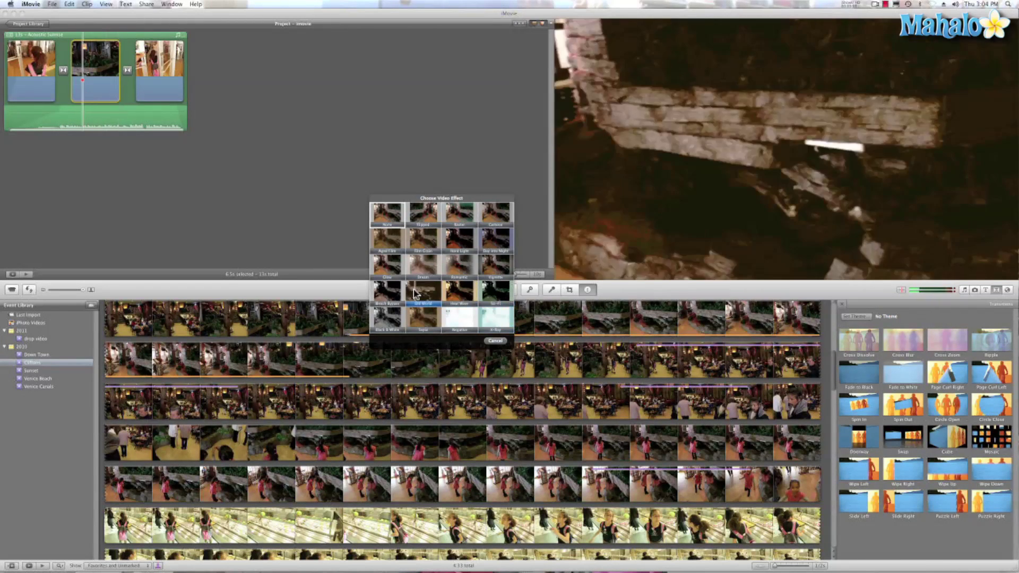
left_click(385, 239)
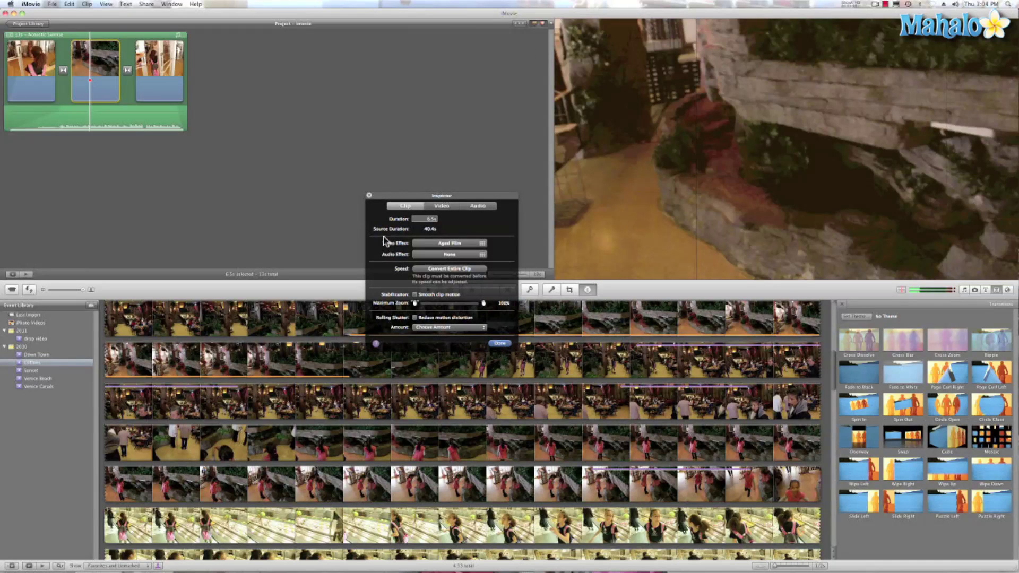
Drop the middle clip's saturation to 0% in its Video adjustments and confirm with Done.
left_click(443, 208)
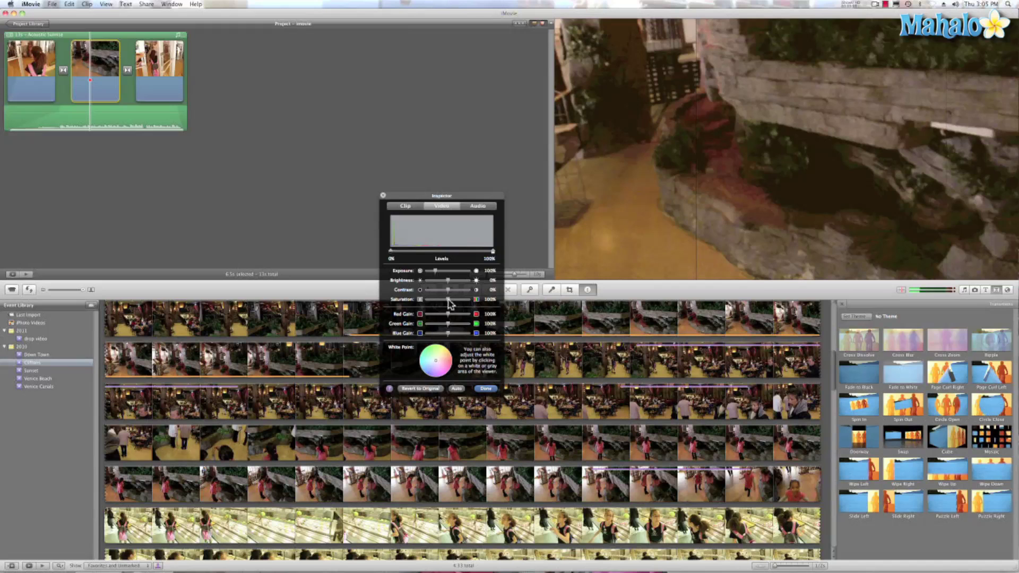
mouse_move(447, 301)
left_mouse_down()
mouse_move(425, 300)
mouse_move(458, 283)
left_mouse_up()
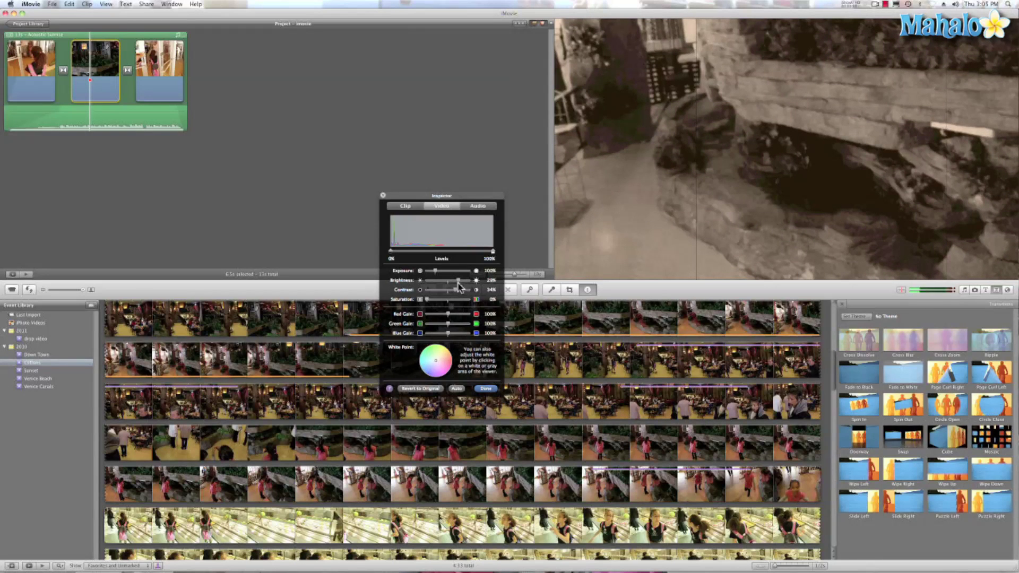
left_click(486, 389)
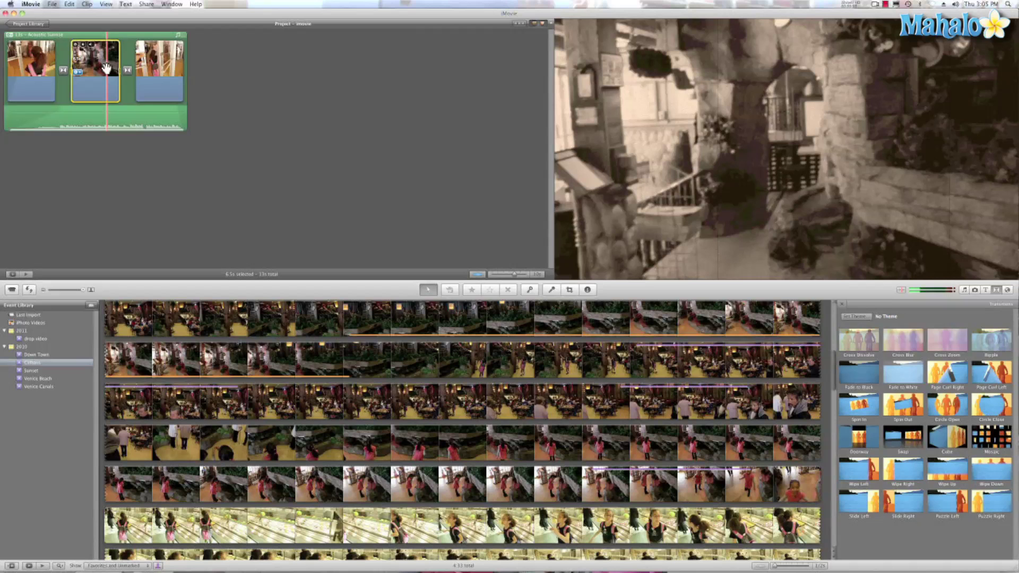
Revert the middle clip's Video colour adjustments to original.
double_click(109, 72)
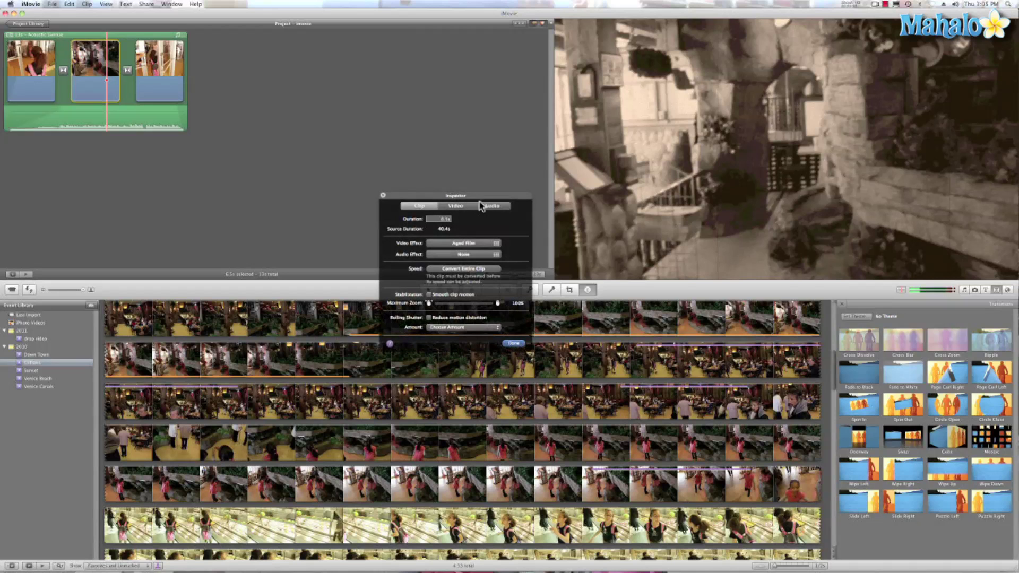
left_click(461, 206)
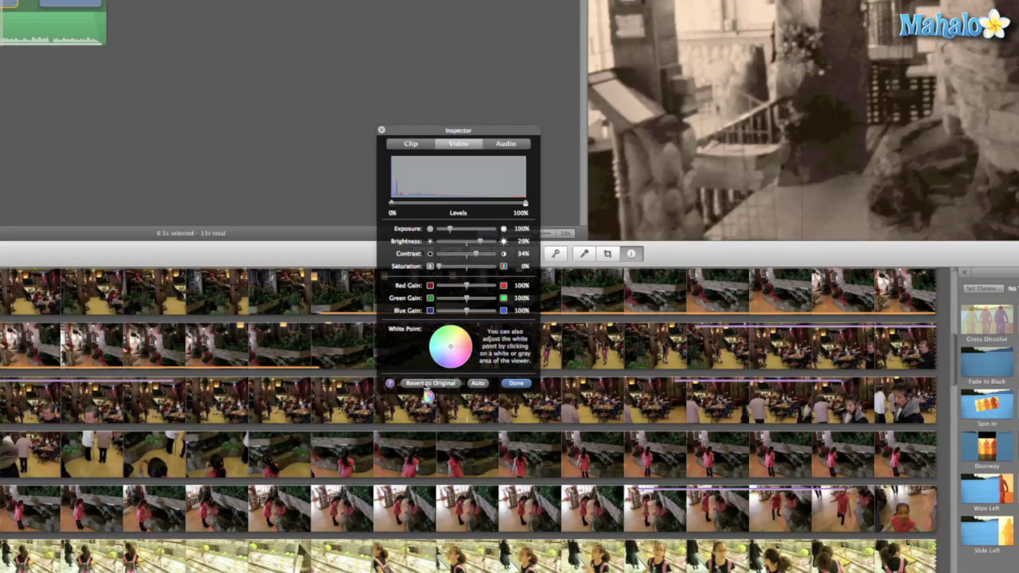
left_click(427, 385)
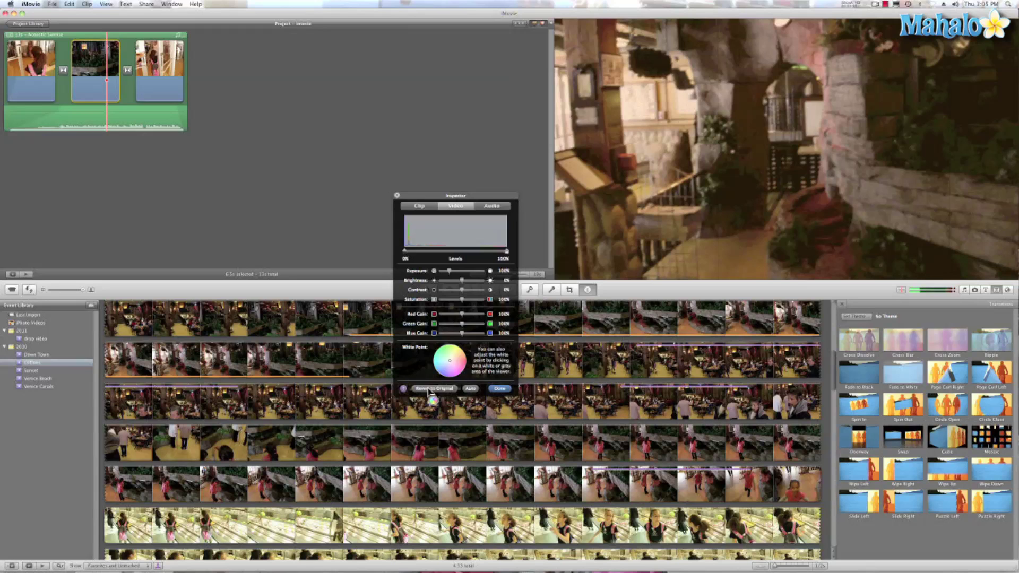
Set the middle clip's video effect to None, removing Aged Film.
left_click(420, 206)
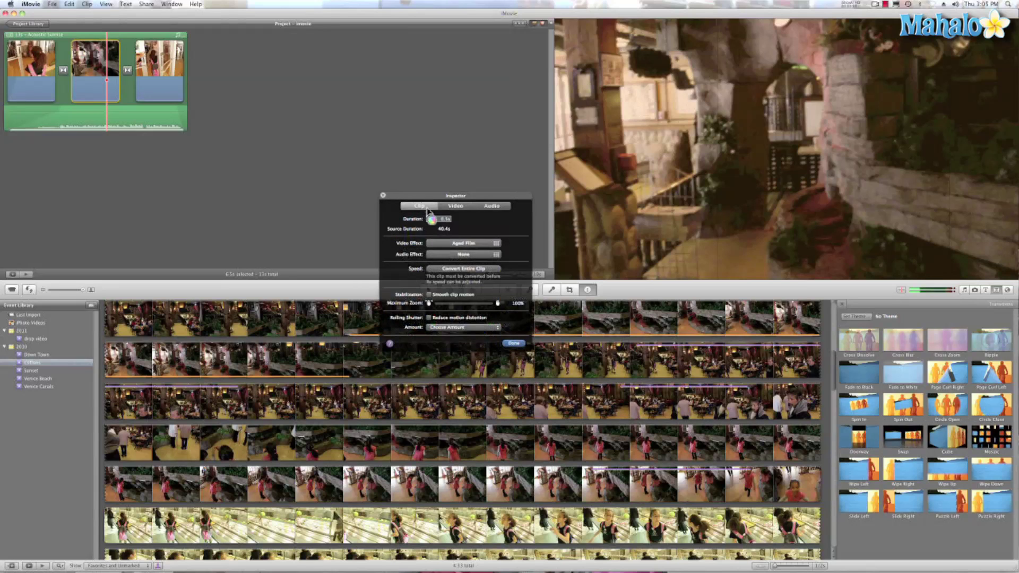
left_click(459, 244)
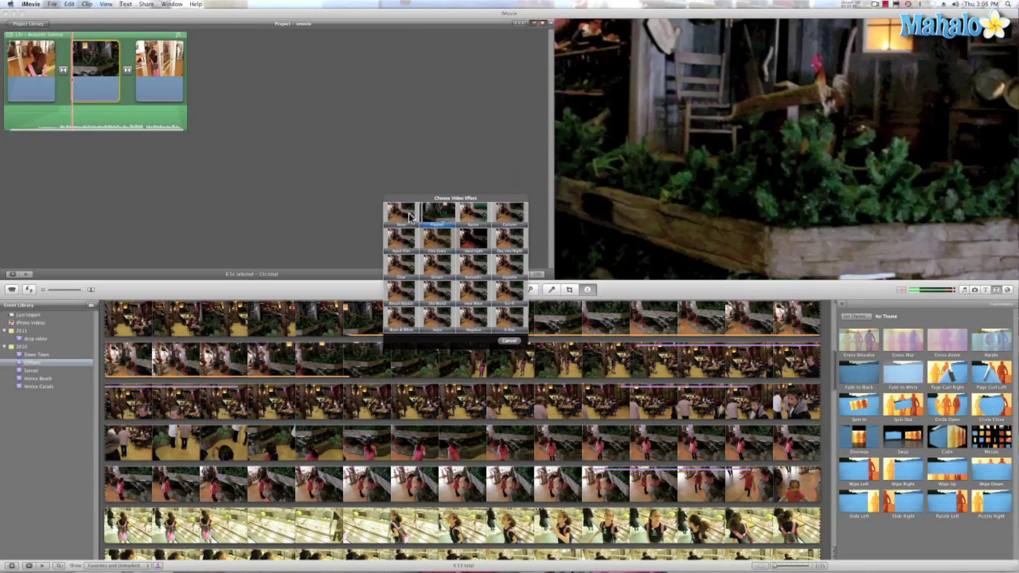
left_click(408, 217)
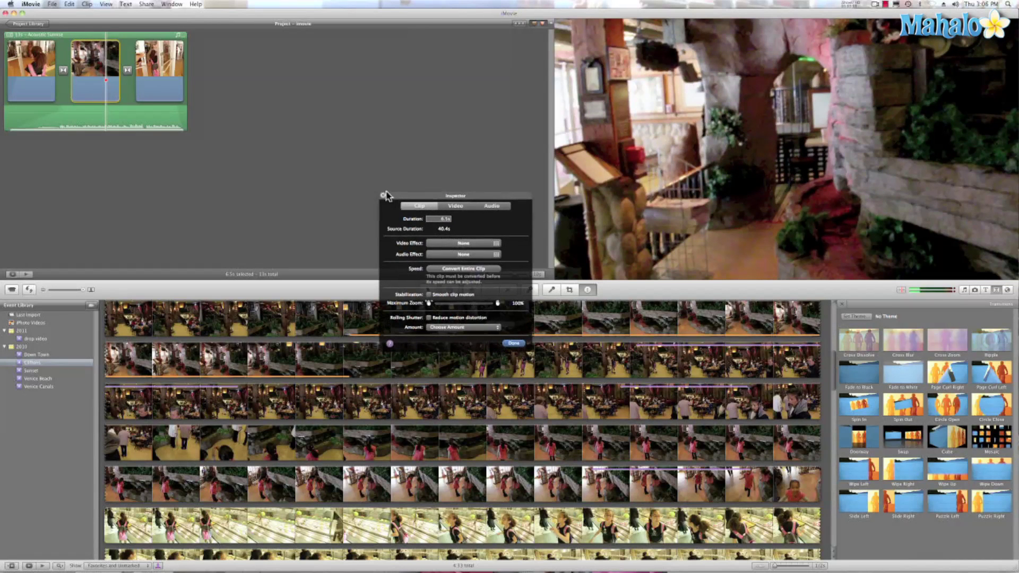